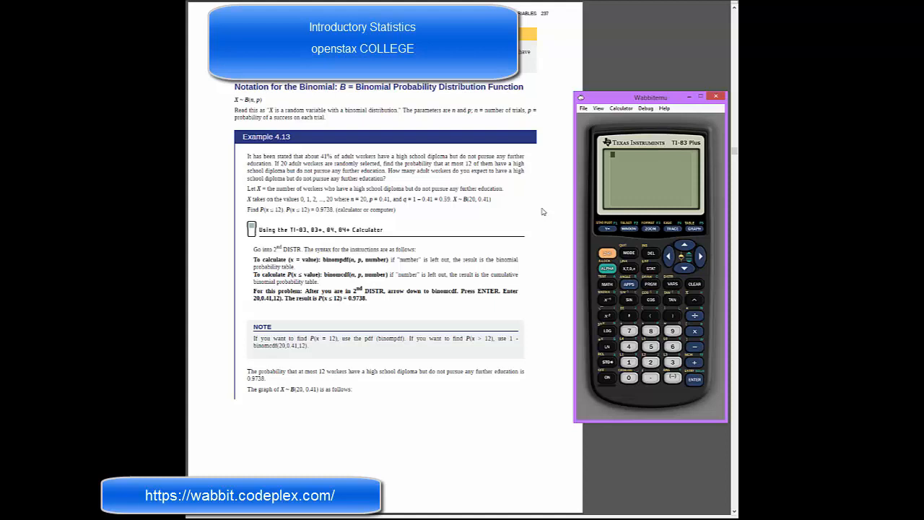
# Open the STAT list editor showing L1, L2 and L3
pyautogui.click(653, 270)
pyautogui.click(632, 364)
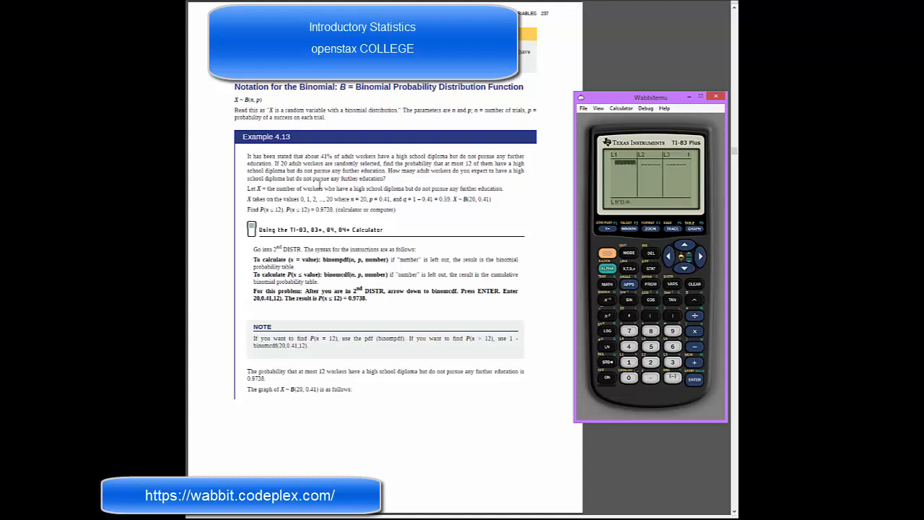
# Select the L1 header and insert seq( from the LIST OPS menu
pyautogui.click(685, 246)
pyautogui.click(608, 256)
pyautogui.click(652, 269)
pyautogui.click(701, 256)
pyautogui.click(684, 269)
pyautogui.click(685, 269)
pyautogui.click(697, 384)
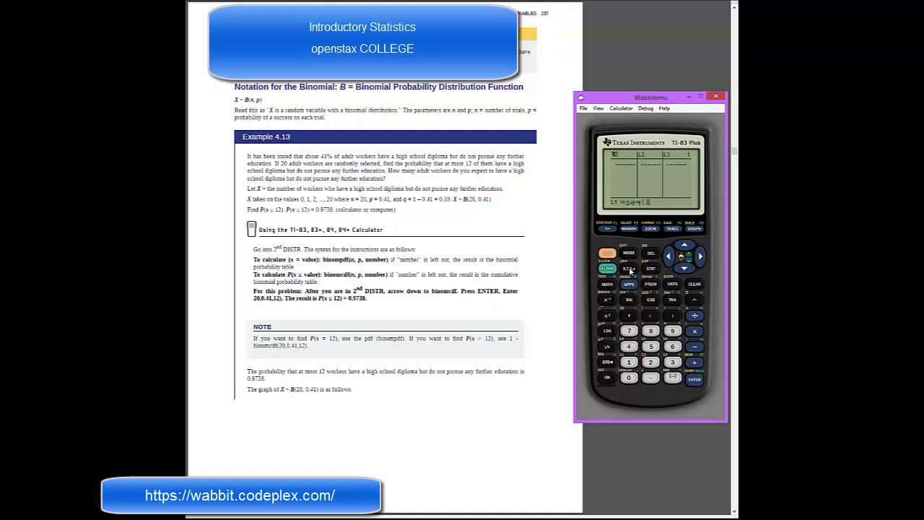
# Enter seq(X,X,0,20,1) so L1 holds the whole numbers 0 through 20
pyautogui.click(631, 270)
pyautogui.write(',')
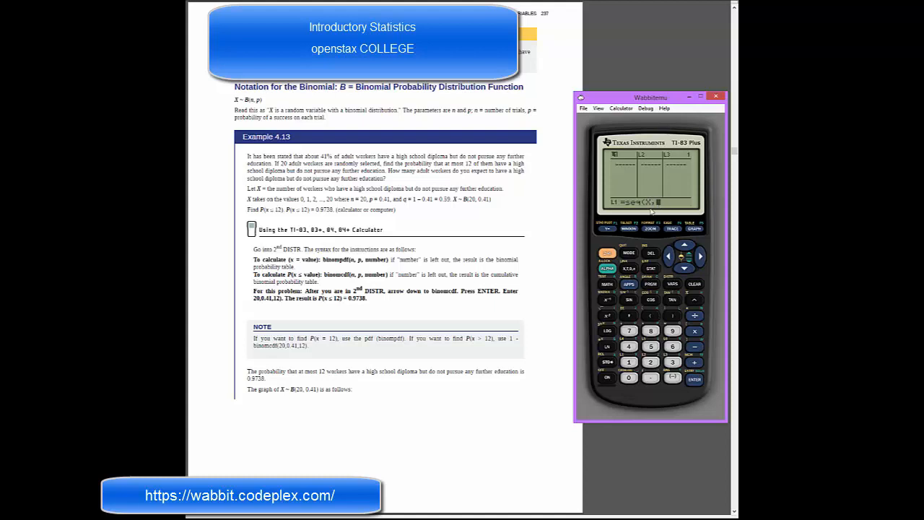
pyautogui.click(629, 269)
pyautogui.click(632, 316)
pyautogui.click(629, 317)
pyautogui.click(652, 363)
pyautogui.click(630, 377)
pyautogui.click(629, 317)
pyautogui.click(631, 368)
pyautogui.click(673, 320)
pyautogui.click(694, 380)
# Scroll through the L1 values, then select the L2 header for a formula
pyautogui.click(688, 270)
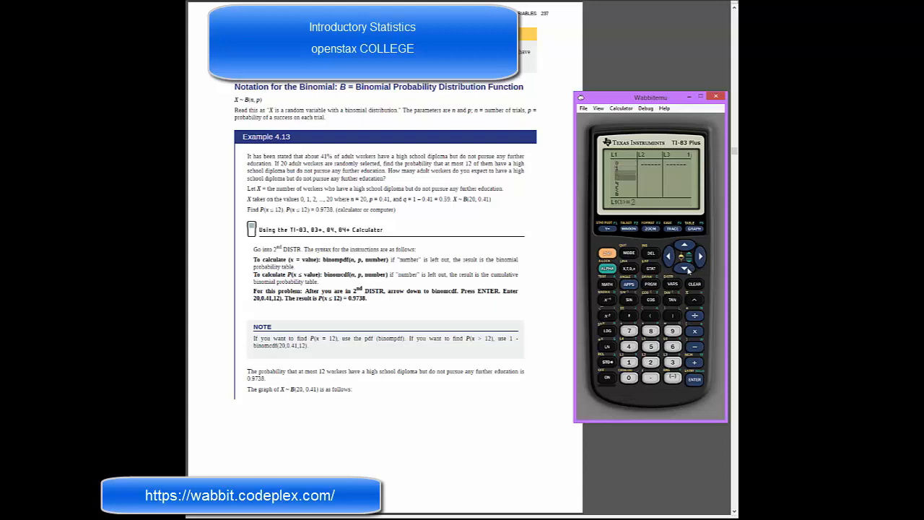
pyautogui.click(688, 270)
pyautogui.click(688, 270)
pyautogui.click(688, 270)
pyautogui.click(688, 270)
pyautogui.click(688, 270)
pyautogui.click(700, 258)
pyautogui.click(684, 246)
# Open the DISTR menu and move down to binomcdf(
pyautogui.click(607, 253)
pyautogui.click(673, 285)
pyautogui.click(684, 268)
pyautogui.click(685, 269)
pyautogui.click(685, 269)
pyautogui.click(685, 269)
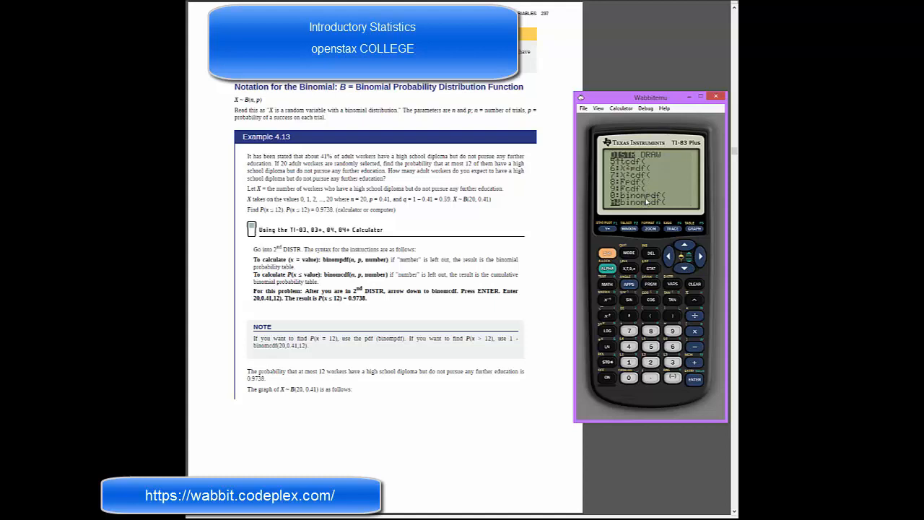
# Insert binompdf( into L2's formula with 20 trials and probability .41
pyautogui.click(686, 245)
pyautogui.click(695, 381)
pyautogui.click(650, 365)
pyautogui.click(629, 379)
pyautogui.click(630, 315)
pyautogui.click(655, 378)
pyautogui.click(628, 347)
pyautogui.click(628, 362)
# Finish the formula with L1 as x values and compute the L2 probabilities
pyautogui.click(629, 316)
pyautogui.click(607, 253)
pyautogui.click(629, 362)
pyautogui.click(677, 317)
pyautogui.click(698, 385)
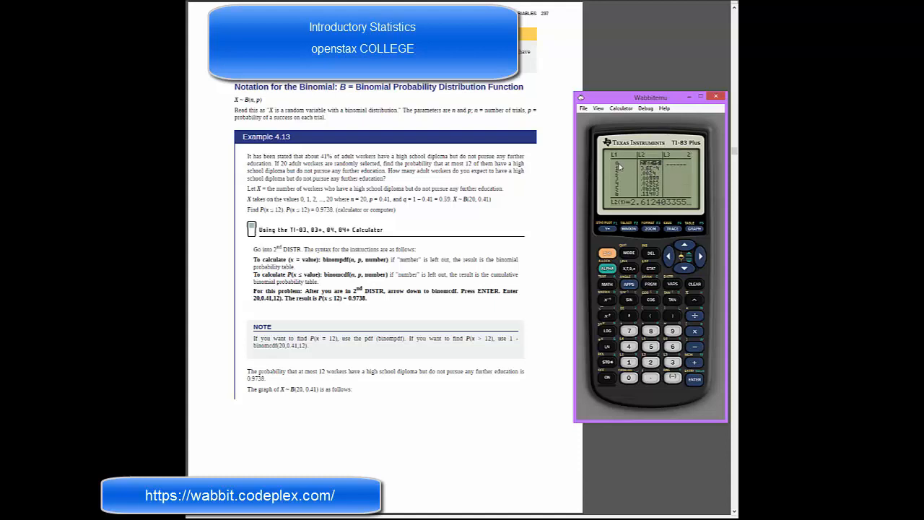
# Review L2, then choose 1-Var Stats from the STAT CALC menu
pyautogui.click(683, 270)
pyautogui.click(607, 254)
pyautogui.click(653, 270)
pyautogui.click(700, 256)
pyautogui.click(630, 363)
# Run 1-Var Stats L1,L2 with L2 as the frequency list
pyautogui.click(631, 363)
pyautogui.click(629, 315)
pyautogui.click(607, 253)
pyautogui.click(650, 362)
pyautogui.press('Return')
# Scroll through the 1-Var Stats output to the quartiles, maximum and deviations
pyautogui.click(684, 269)
pyautogui.click(684, 268)
pyautogui.click(684, 269)
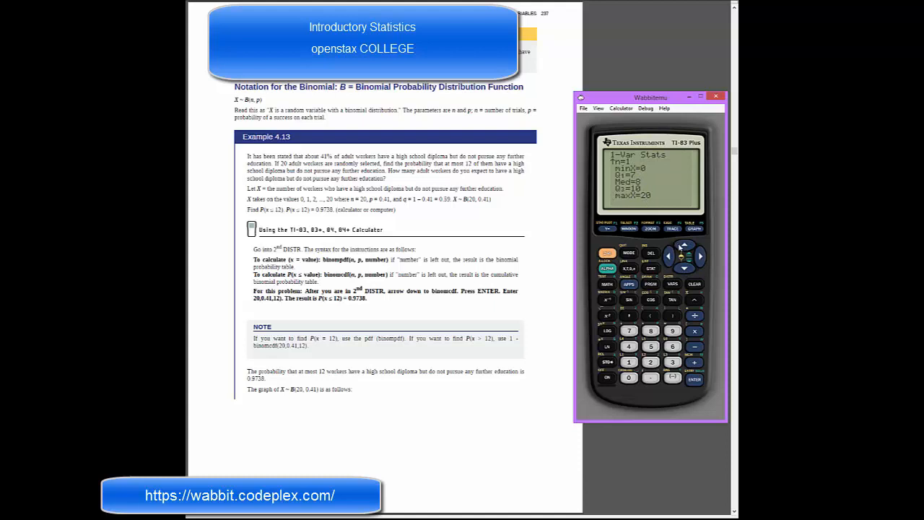
pyautogui.click(688, 248)
pyautogui.click(687, 247)
# Open STAT PLOT, select Plot1 and turn it On
pyautogui.click(608, 229)
pyautogui.press('Up')
pyautogui.press('Return')
pyautogui.click(694, 379)
# Set Plot1's type to histogram with Freq taken from L2
pyautogui.click(700, 257)
pyautogui.click(695, 380)
pyautogui.click(691, 269)
pyautogui.click(650, 363)
# In WINDOW, set Xmin=-1 and Xmax=21
pyautogui.click(629, 228)
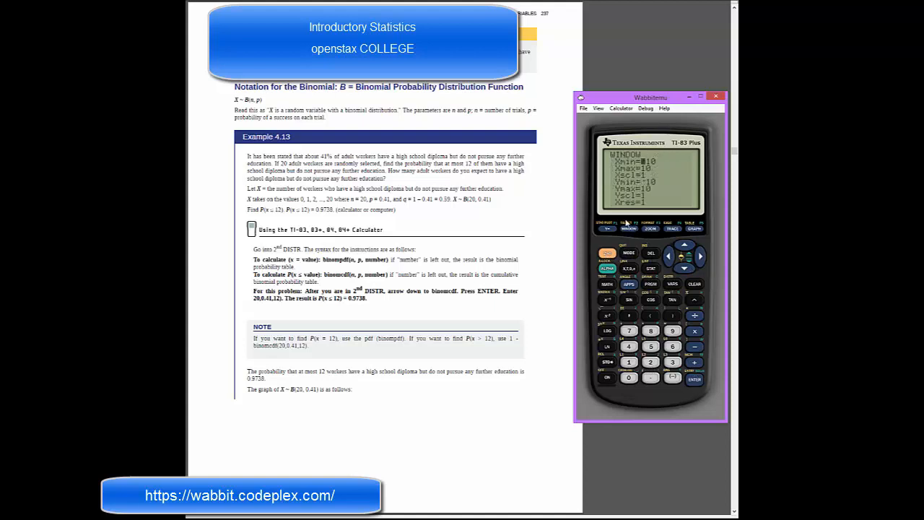
pyautogui.click(672, 378)
pyautogui.click(629, 362)
pyautogui.click(686, 268)
pyautogui.click(651, 362)
pyautogui.click(628, 362)
pyautogui.click(685, 268)
# Set Ymin=-.5 and Ymax=.5
pyautogui.click(684, 269)
pyautogui.click(672, 377)
pyautogui.click(650, 377)
pyautogui.click(651, 346)
pyautogui.click(686, 268)
pyautogui.click(652, 377)
pyautogui.click(652, 348)
pyautogui.click(687, 271)
# Draw the histogram with TRACE and step along the bars from 0 to 4
pyautogui.click(677, 231)
pyautogui.press('Left')
pyautogui.press('Left')
pyautogui.press('Left')
pyautogui.click(701, 258)
pyautogui.click(701, 258)
pyautogui.click(669, 257)
pyautogui.click(701, 258)
pyautogui.click(701, 258)
# Continue tracing right to the bar at 12, probability about .091733
pyautogui.click(701, 257)
pyautogui.click(701, 257)
pyautogui.click(701, 258)
pyautogui.click(702, 255)
pyautogui.click(702, 256)
pyautogui.click(700, 256)
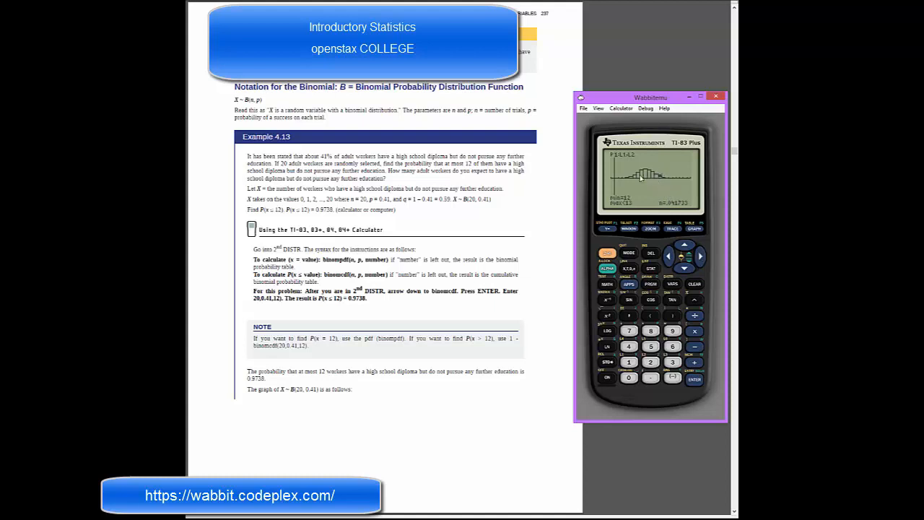
# Quit to a cleared home screen and paste binomcdf( from the DISTR menu
pyautogui.click(694, 285)
pyautogui.click(695, 284)
pyautogui.click(606, 253)
pyautogui.click(671, 284)
pyautogui.click(685, 269)
pyautogui.click(684, 269)
pyautogui.click(685, 269)
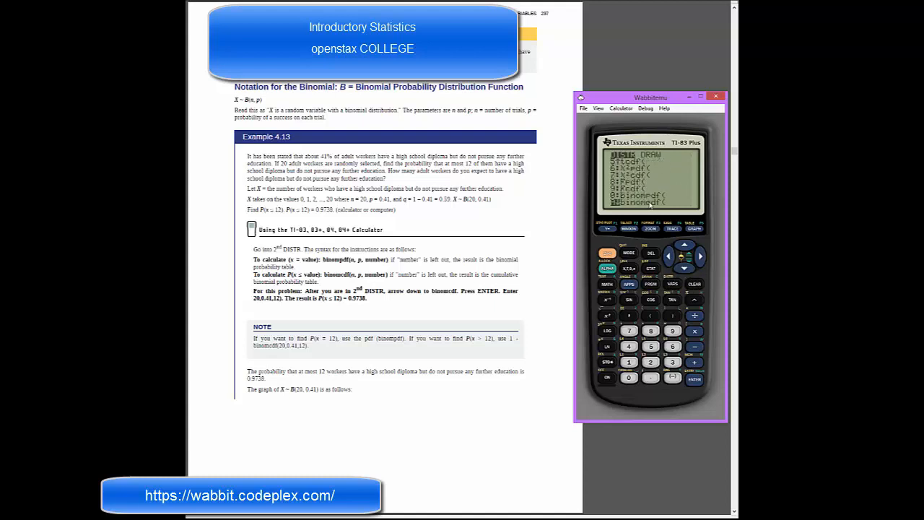
pyautogui.click(697, 382)
# Enter the arguments 20,.41,12 for the cumulative binomial calculation
pyautogui.click(650, 362)
pyautogui.click(628, 379)
pyautogui.click(630, 316)
pyautogui.click(650, 378)
pyautogui.click(630, 348)
pyautogui.click(632, 365)
pyautogui.click(630, 316)
pyautogui.click(629, 362)
pyautogui.click(650, 363)
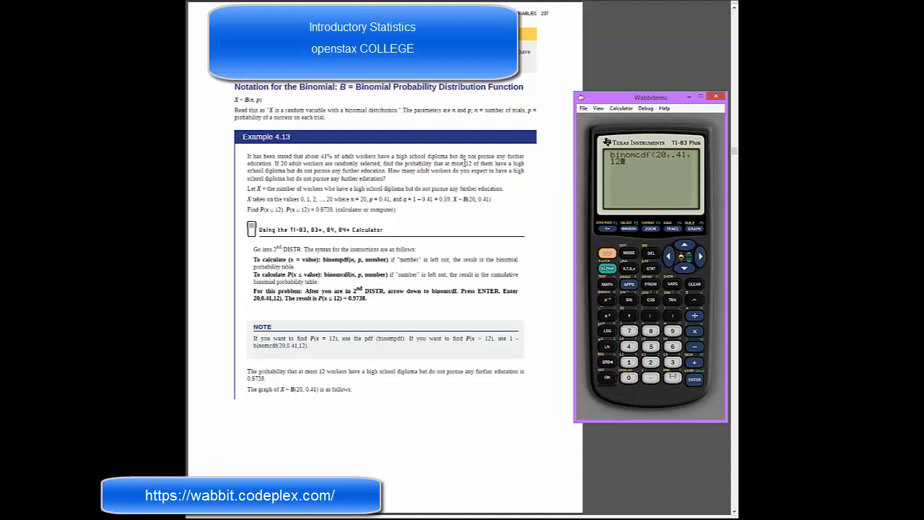
# Complete binomcdf(20,.41,12 with ) and evaluate it to .9737849202
pyautogui.click(672, 316)
pyautogui.press('Return')
# In the WINDOW settings, change Ymax to .3
pyautogui.click(629, 229)
pyautogui.click(686, 268)
pyautogui.click(652, 378)
pyautogui.click(672, 363)
# Redraw the rescaled histogram and trace rightward to the bar at 12
pyautogui.click(675, 231)
pyautogui.click(702, 263)
pyautogui.click(704, 258)
pyautogui.click(704, 258)
pyautogui.click(704, 258)
pyautogui.click(704, 258)
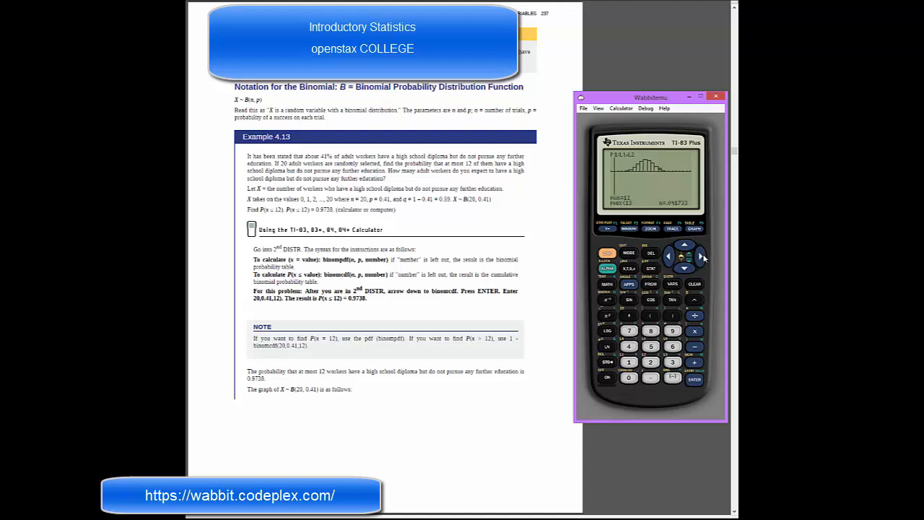
# Check the .9737849202 result on the home screen, then return to the traced histogram
pyautogui.click(611, 254)
pyautogui.click(676, 229)
# In STAT Edit, move into L2 and scroll down and back up through its probability entries
pyautogui.click(647, 268)
pyautogui.click(629, 363)
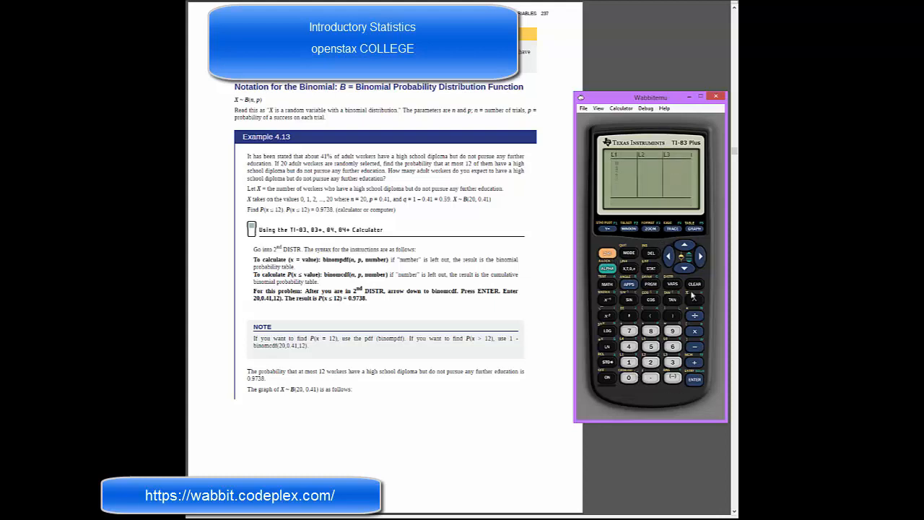
pyautogui.click(685, 269)
pyautogui.click(685, 269)
pyautogui.click(685, 269)
pyautogui.click(685, 269)
pyautogui.click(686, 247)
pyautogui.press('Up')
pyautogui.press('Up')
pyautogui.press('Up')
pyautogui.press('Up')
pyautogui.press('Up')
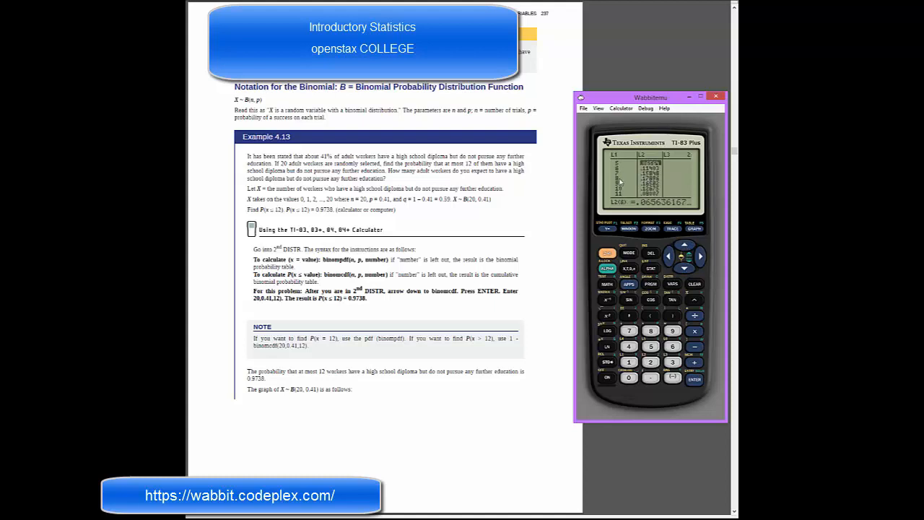
# View the traced histogram, then quit to the home screen showing .9737849202
pyautogui.click(673, 230)
pyautogui.click(612, 254)
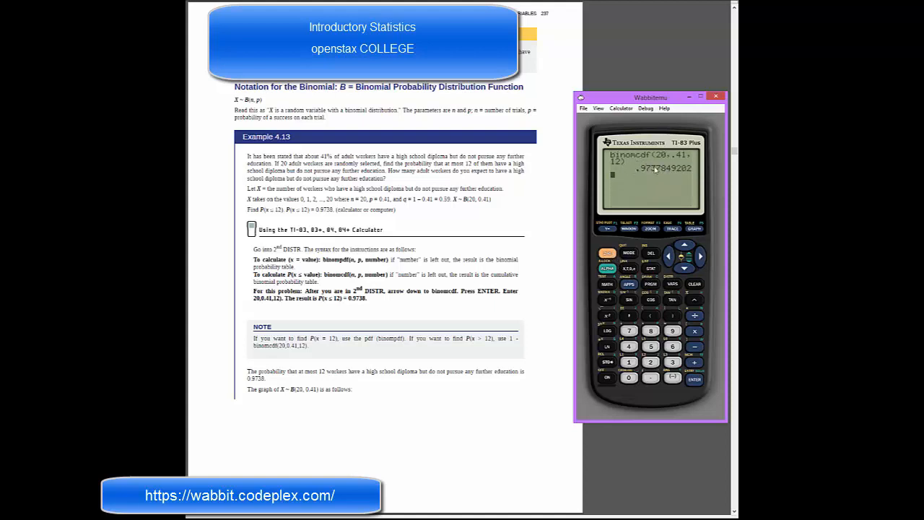